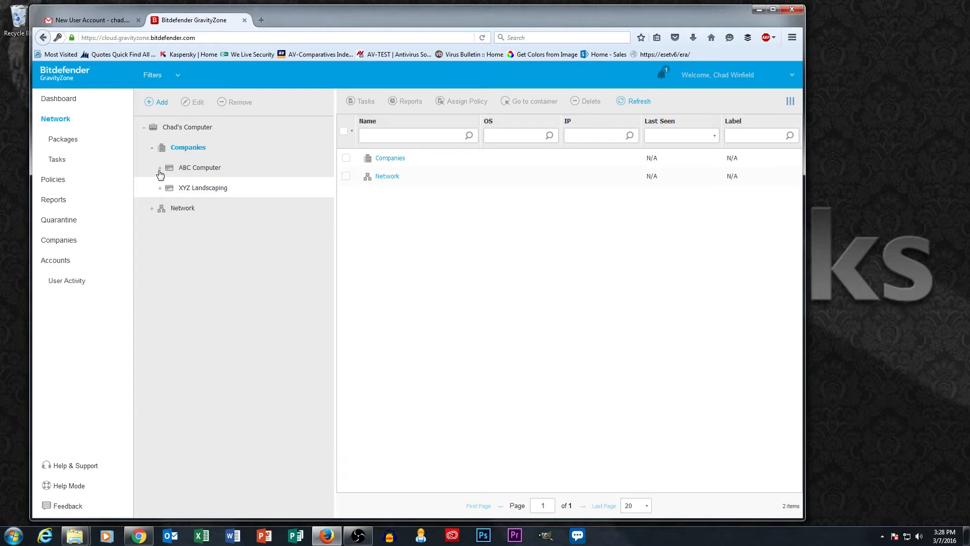
Step: Start a new endpoint package named "Test Package" in the network packages and assign it to the company XYZ Landscaping
click(200, 171)
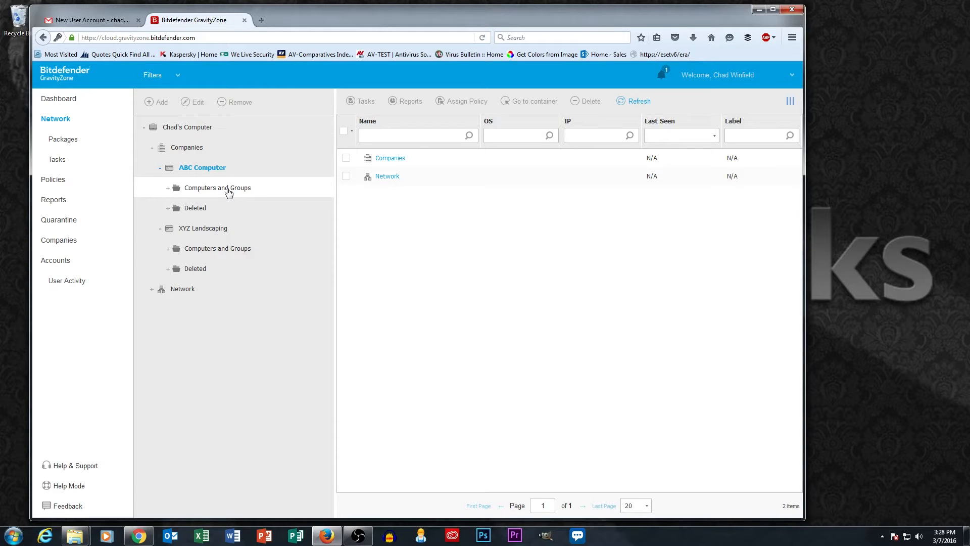
click(59, 142)
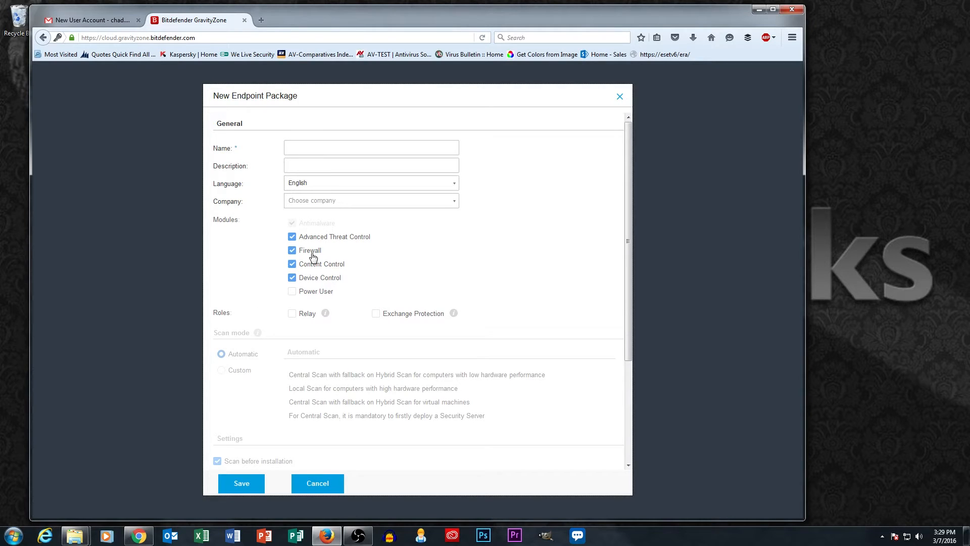
click(331, 144)
text(Test Package)
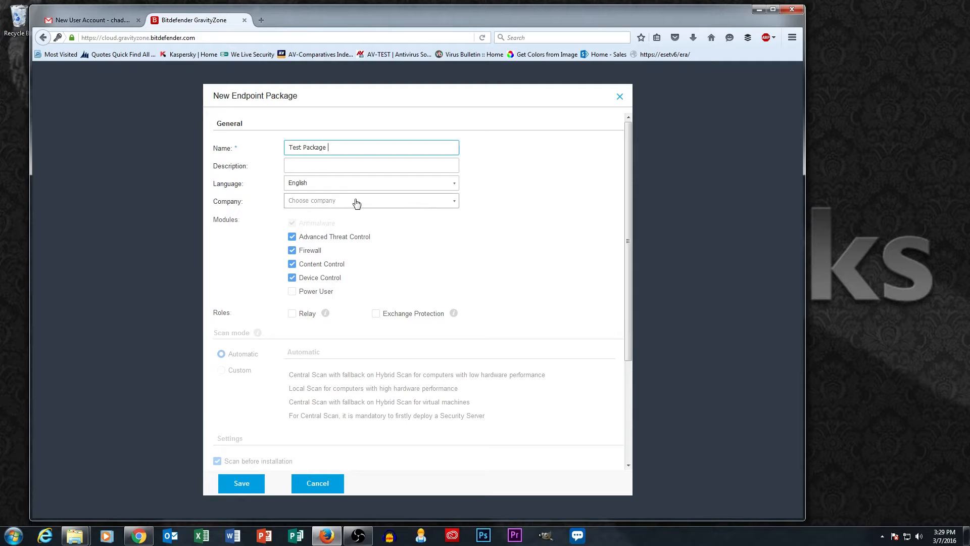
click(428, 202)
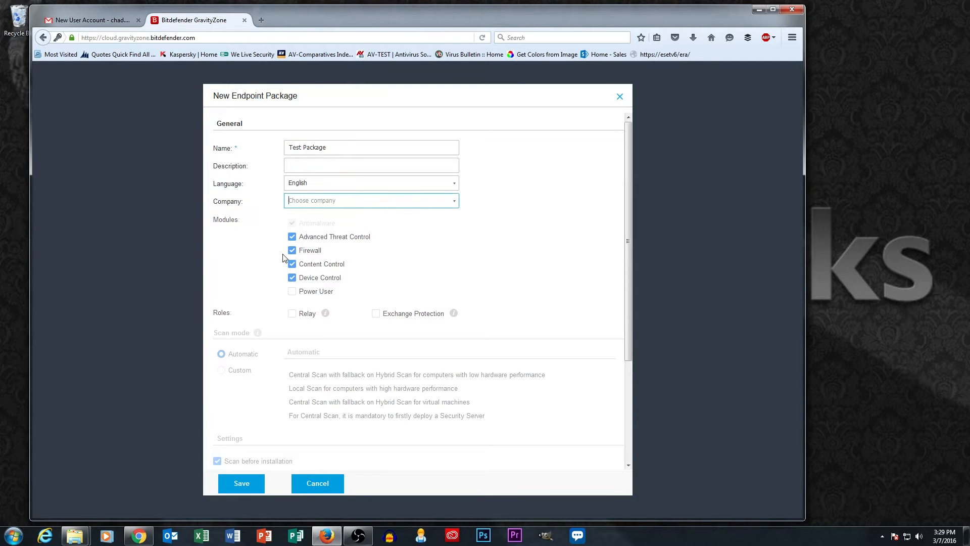
click(453, 204)
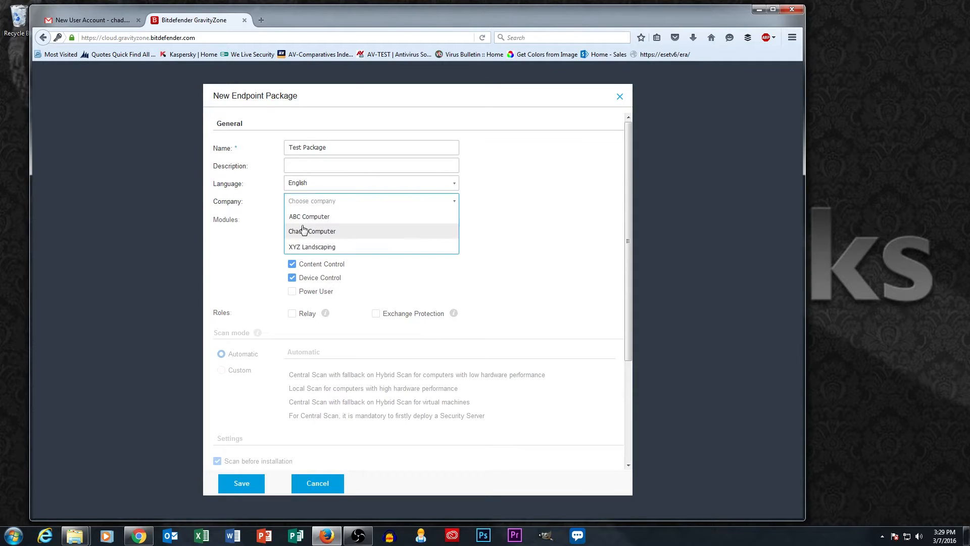
click(317, 249)
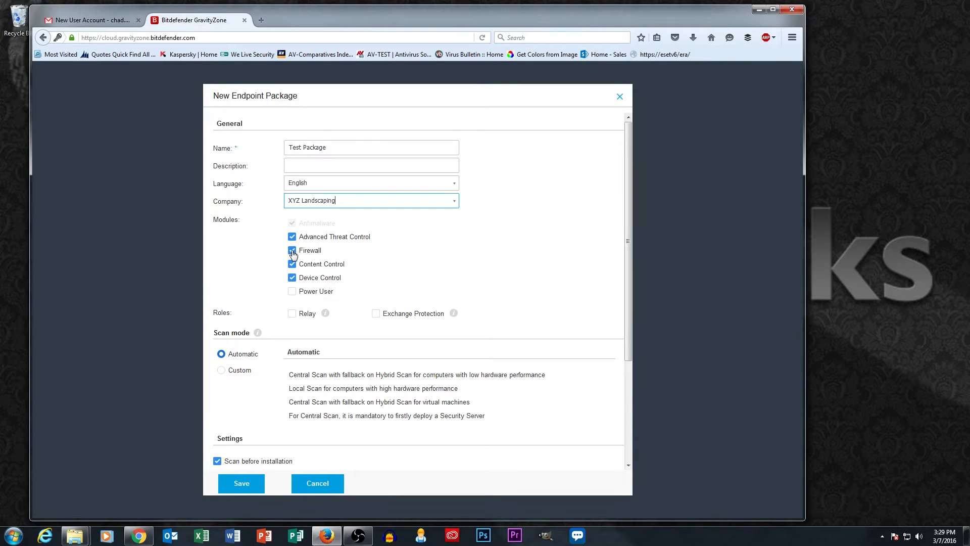
Step: Exclude the Firewall and Device Control modules and save the package under the name "Test Package wo/ Relay"
click(293, 251)
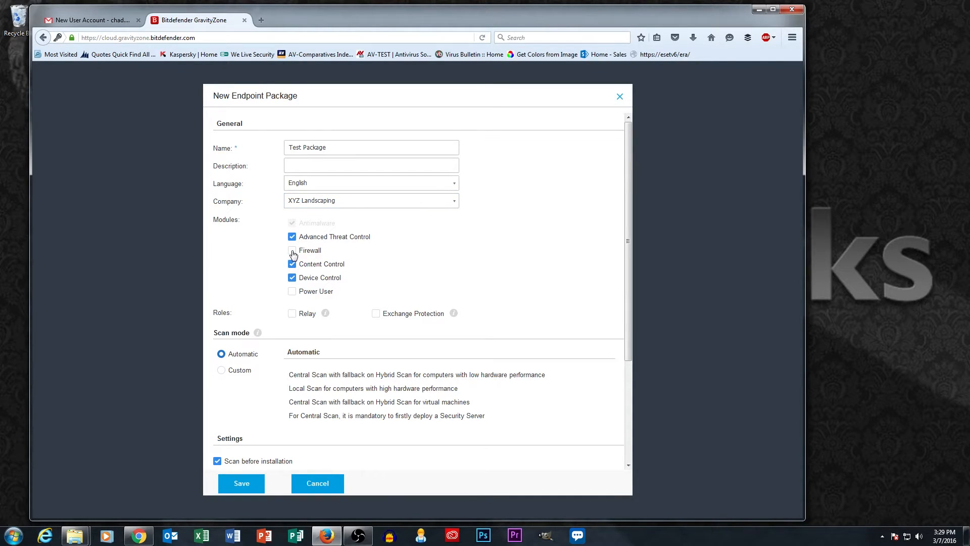
click(297, 281)
click(353, 149)
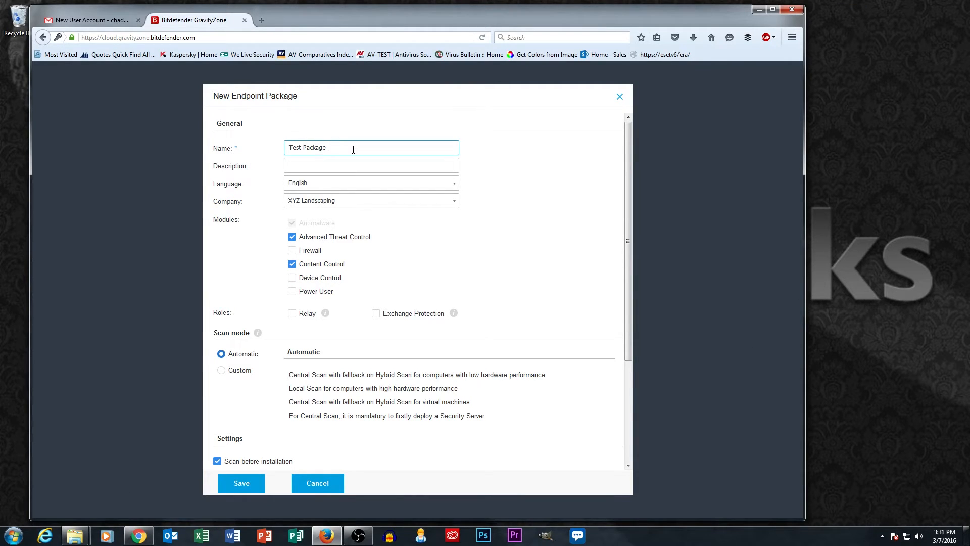
text(wo/ Relay)
click(241, 483)
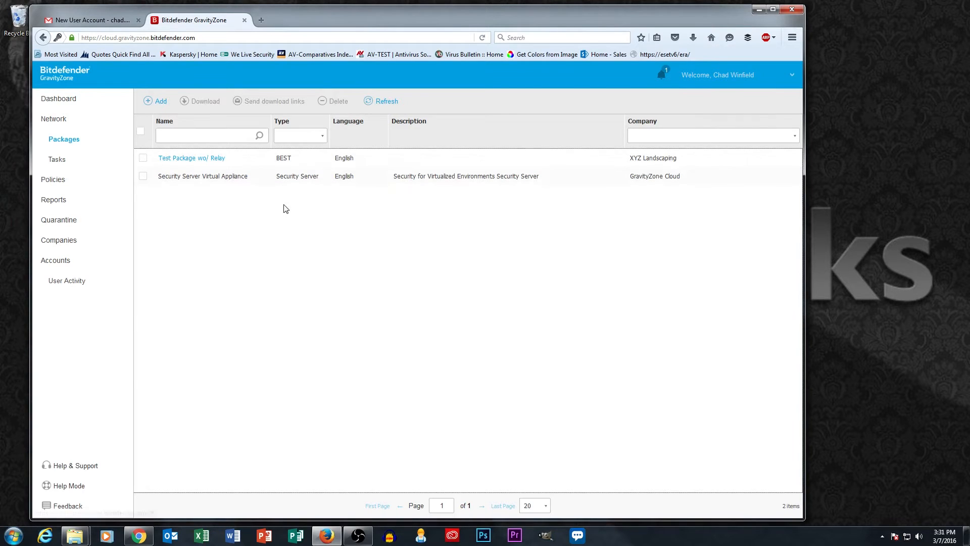
Step: Start a second endpoint package named "Test Package w/ Relay" and assign it to the company XYZ Landscaping
click(154, 102)
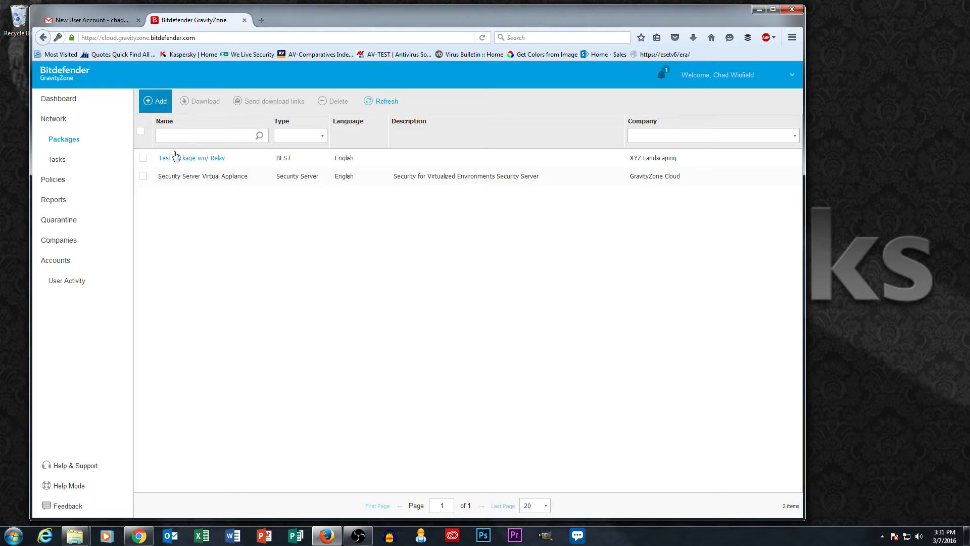
click(155, 101)
click(342, 145)
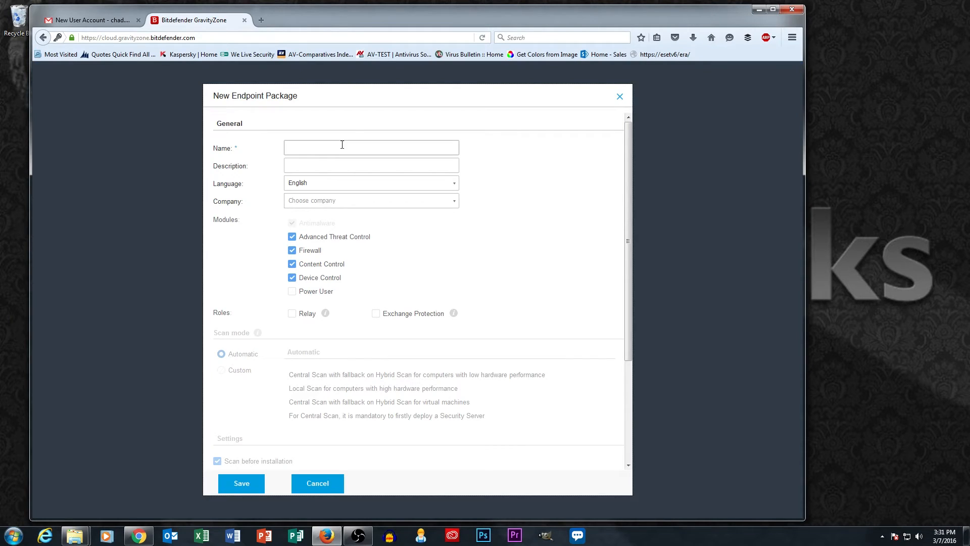
text(Test Pack)
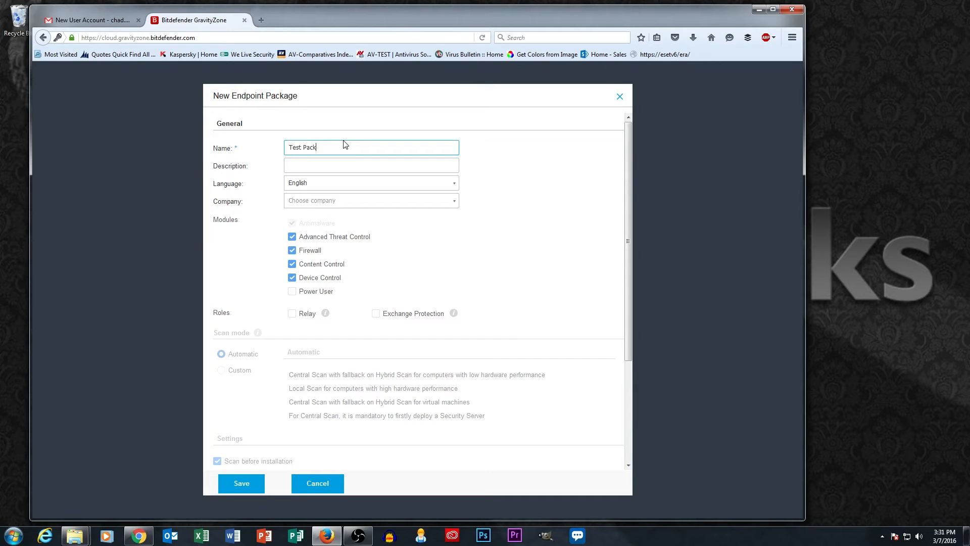
text(age w/ Relay)
click(453, 201)
click(293, 247)
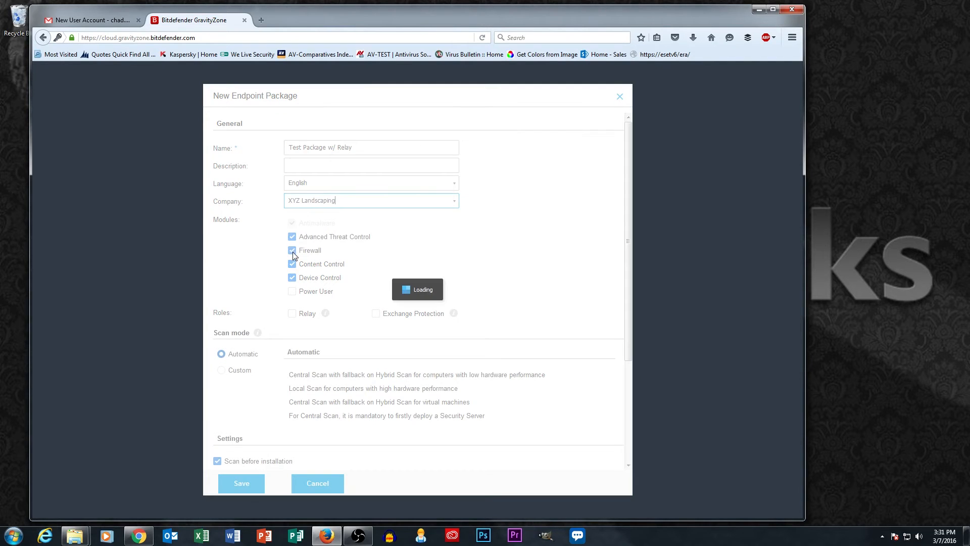
Step: Exclude the Firewall and Device Control modules, and save the package with the Relay role enabled
click(295, 280)
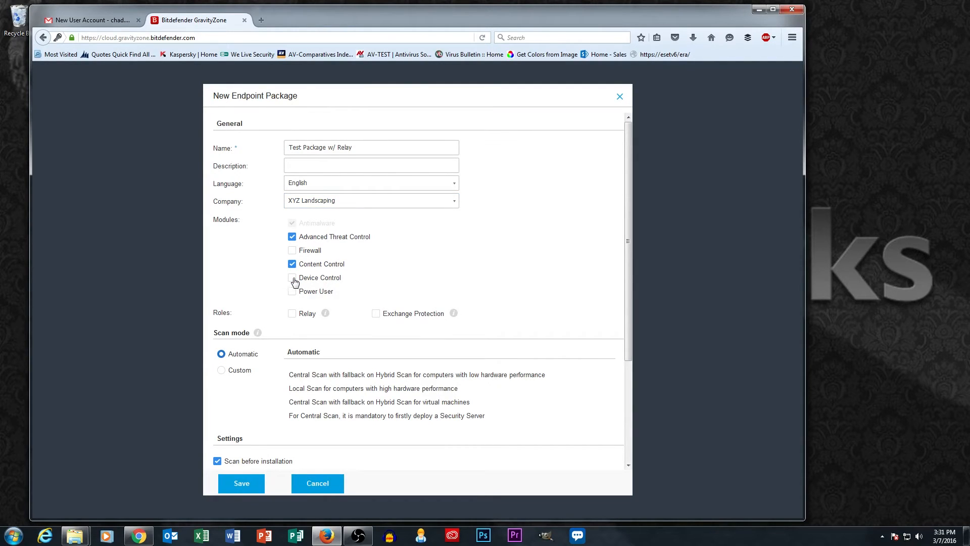
click(292, 315)
scroll(313, 346, down, 1)
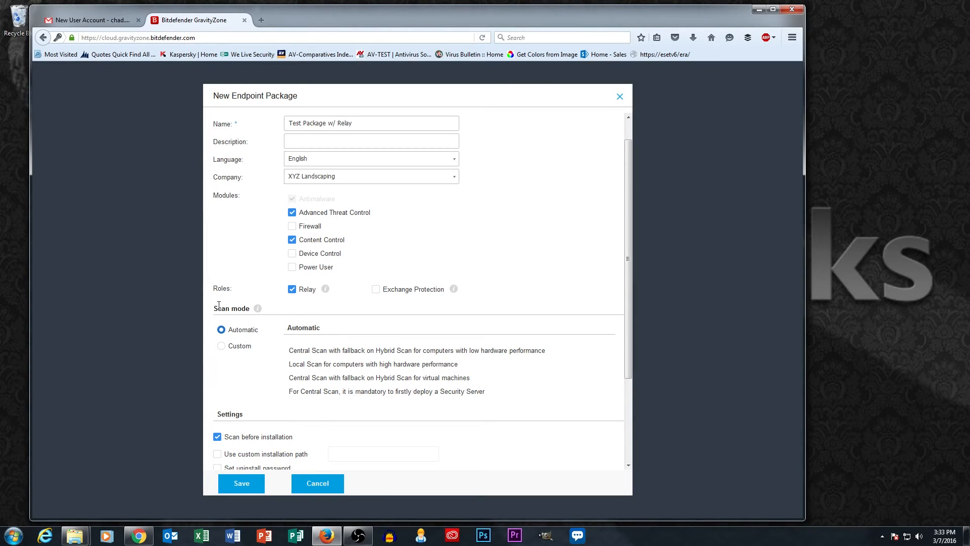
click(242, 486)
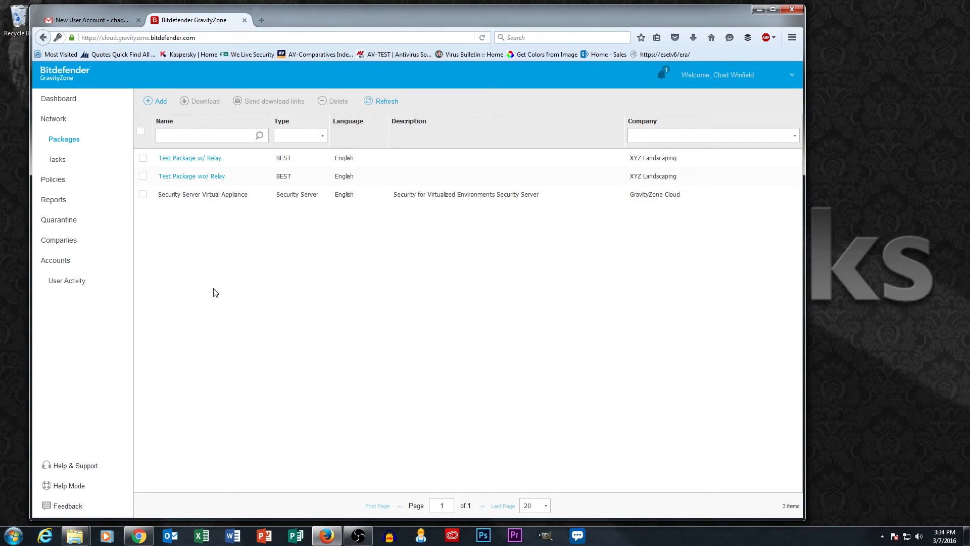
Step: Download the 64-bit Windows kit of "Test Package w/ Relay" and save the zip file to the computer
click(144, 159)
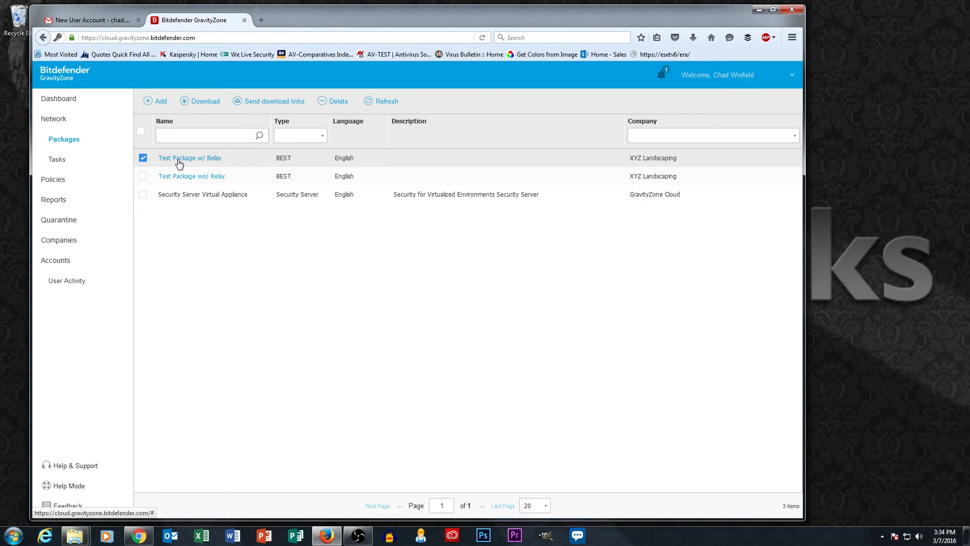
click(205, 104)
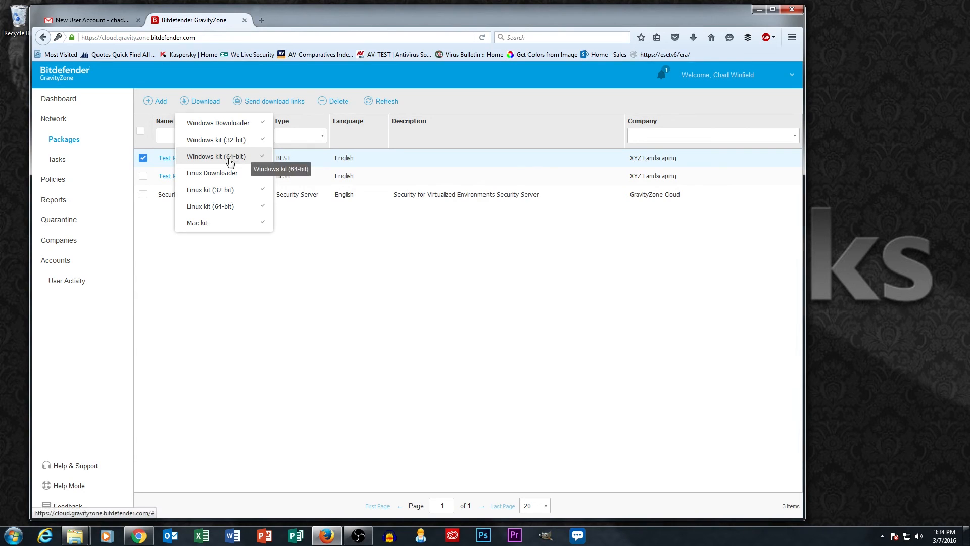
click(232, 157)
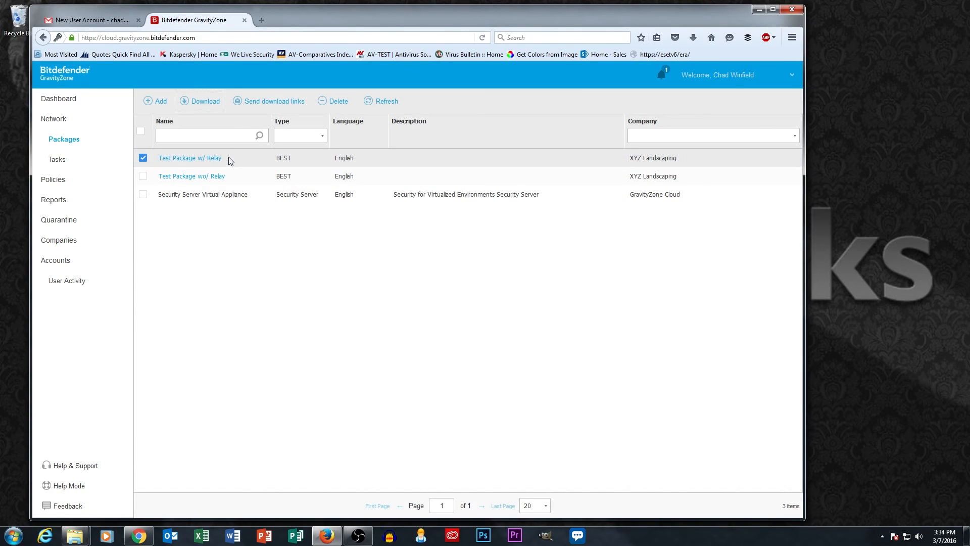
click(309, 252)
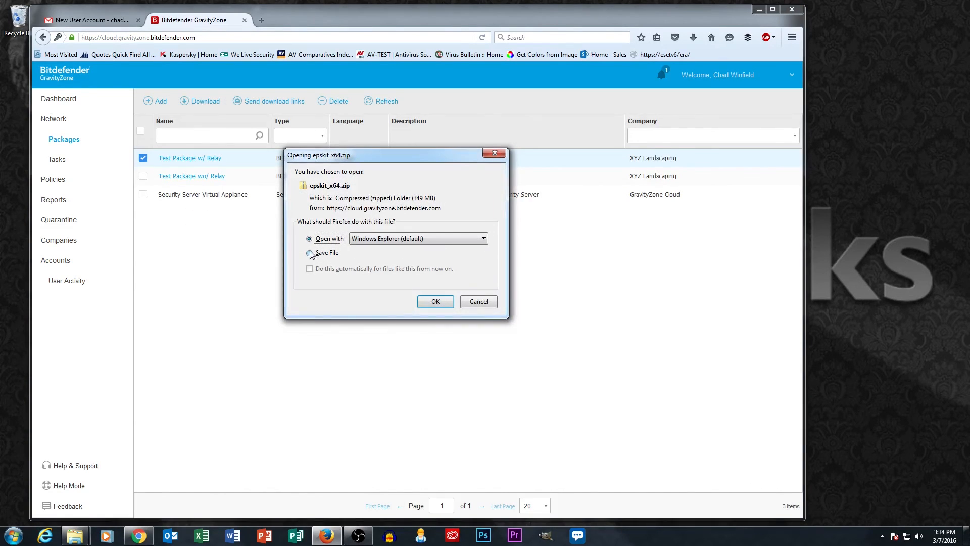
click(435, 303)
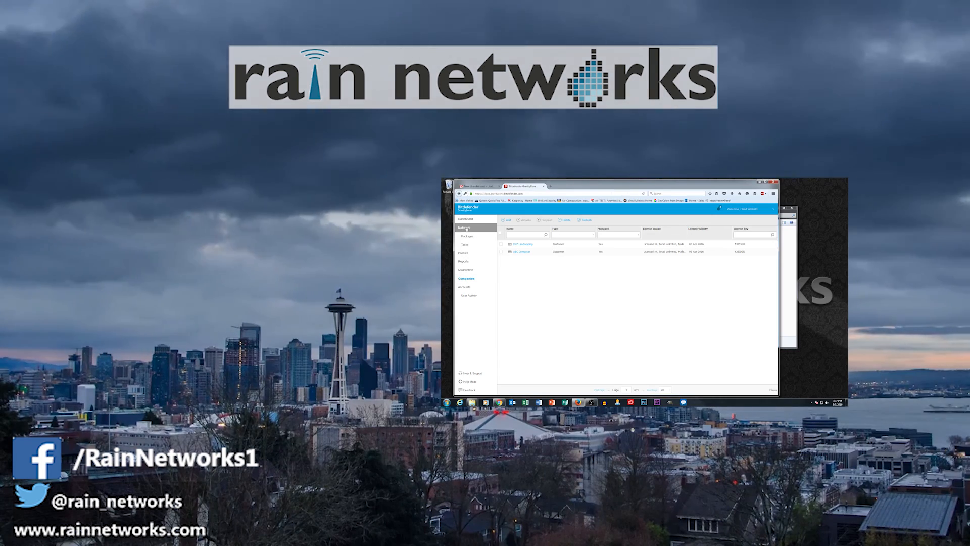
Step: Review the groups under ABC Computer and XYZ Landscaping in the network's company tree, and return to the packages list
click(466, 229)
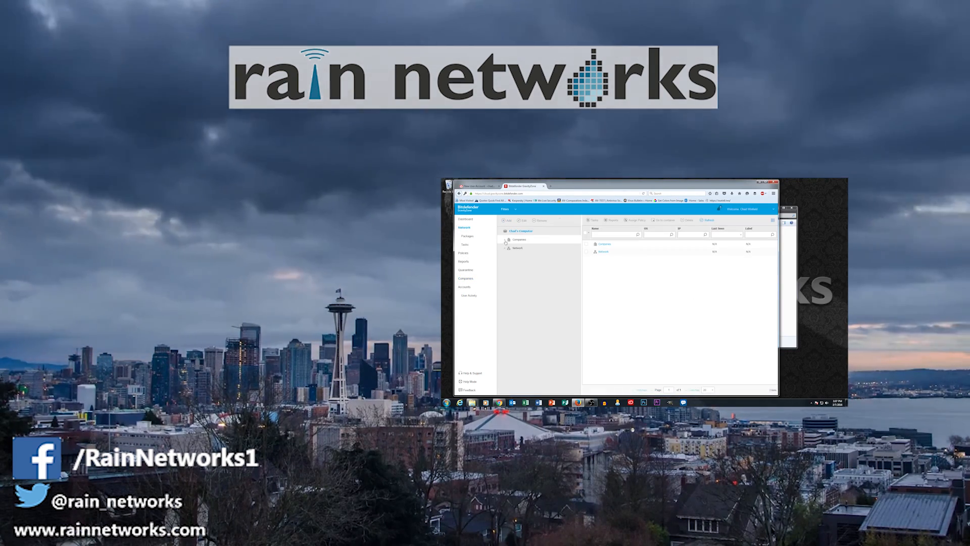
click(504, 241)
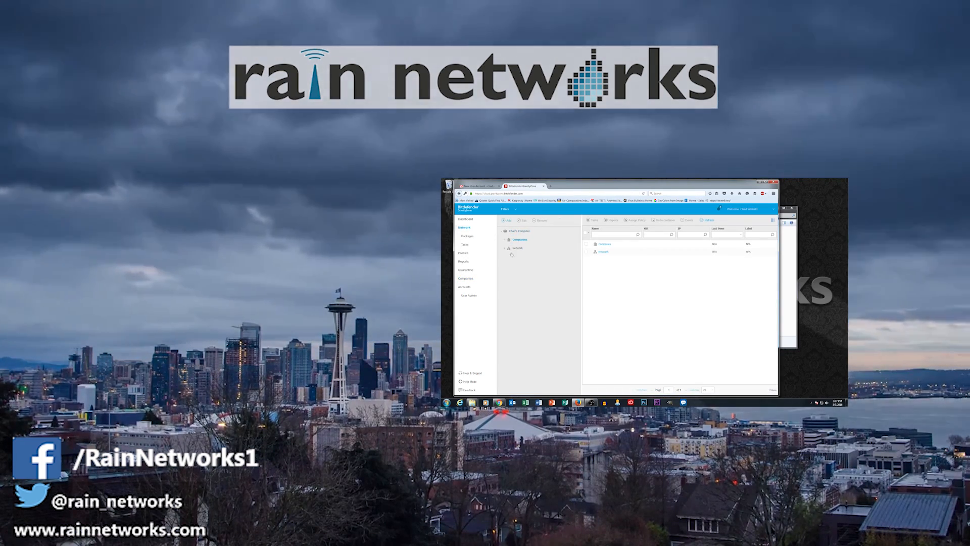
click(508, 256)
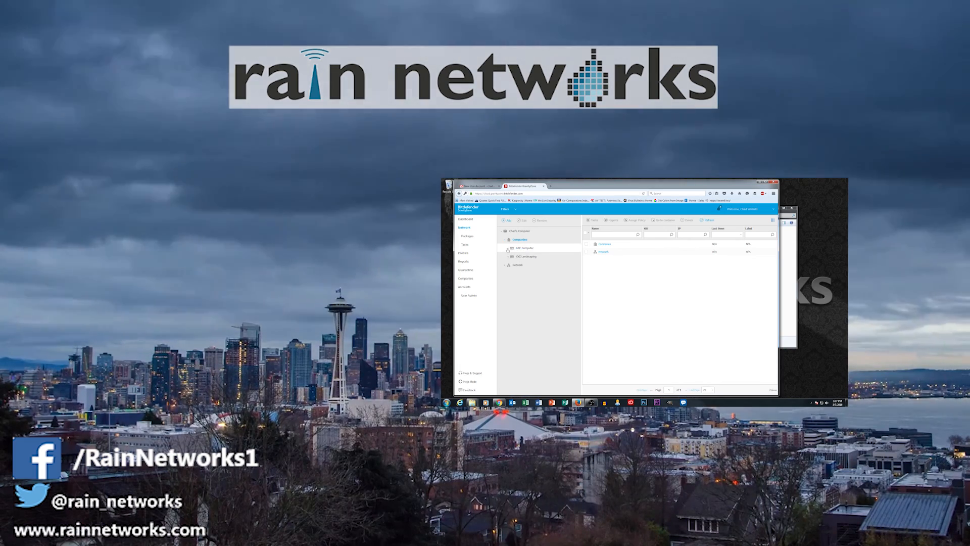
click(509, 249)
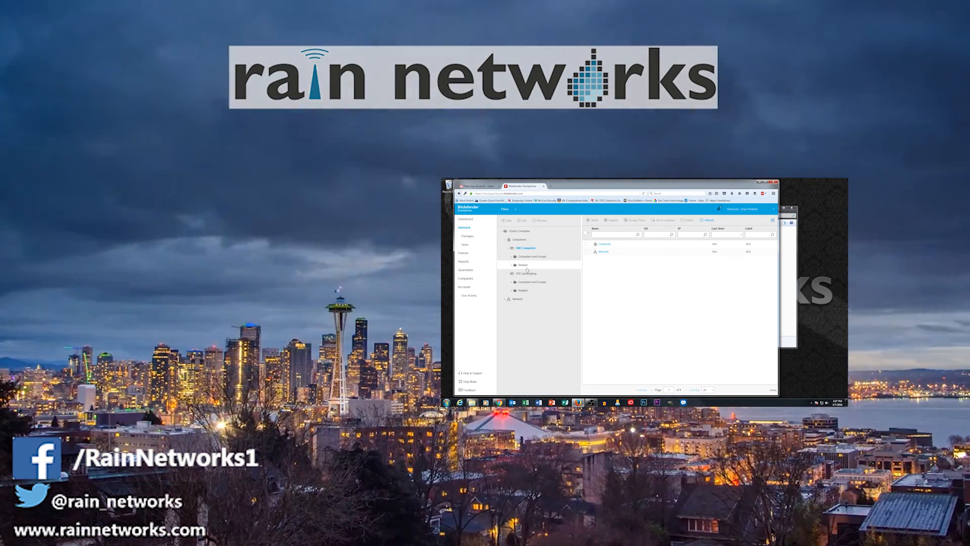
click(465, 236)
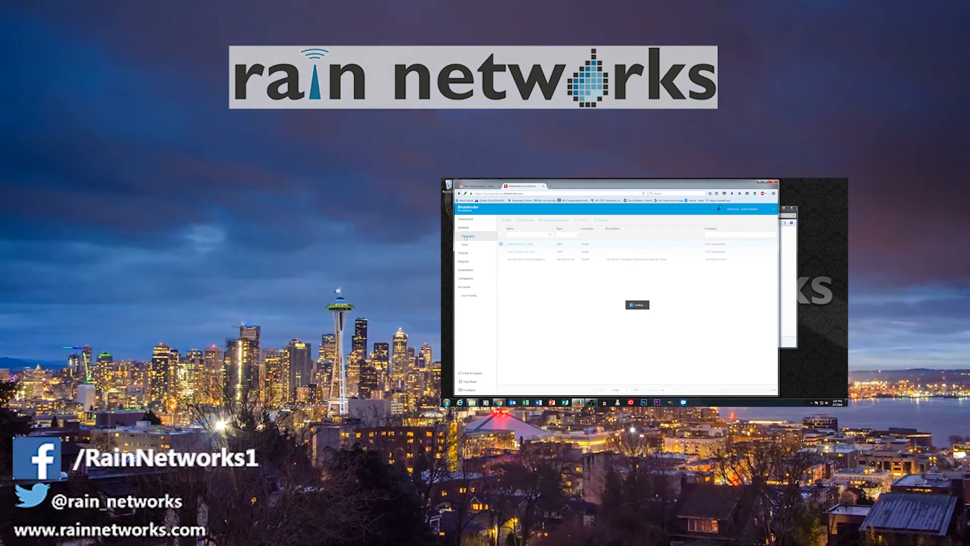